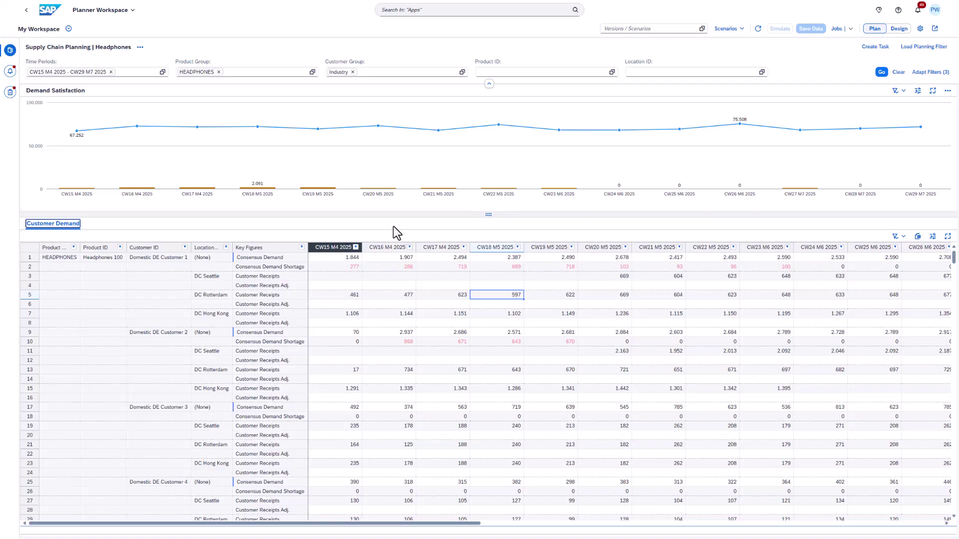
Enter design mode, then open and cancel Create Contextual Navigation on the CW18 cell.
{"action": "left_click", "coordinate": [899, 29]}
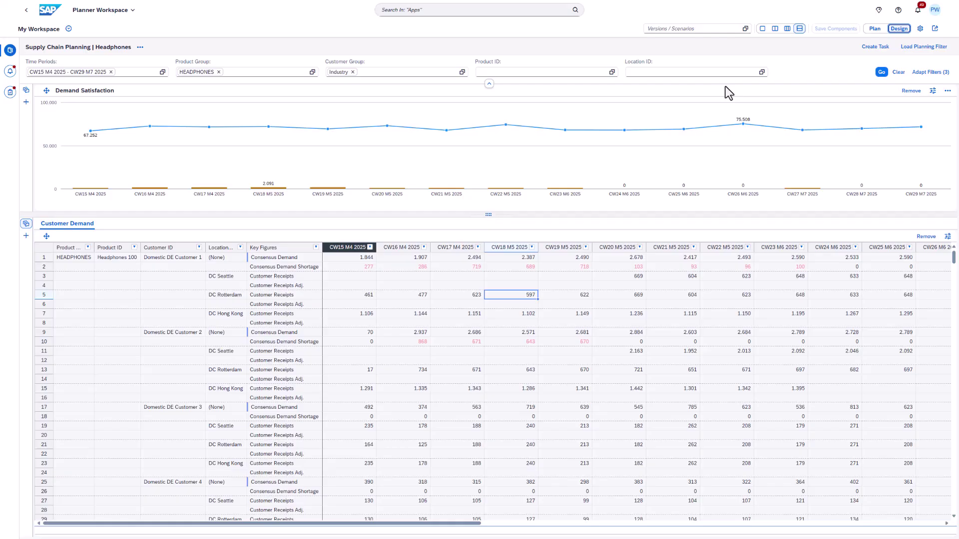
{"action": "right_click", "coordinate": [516, 296]}
{"action": "left_click", "coordinate": [534, 310]}
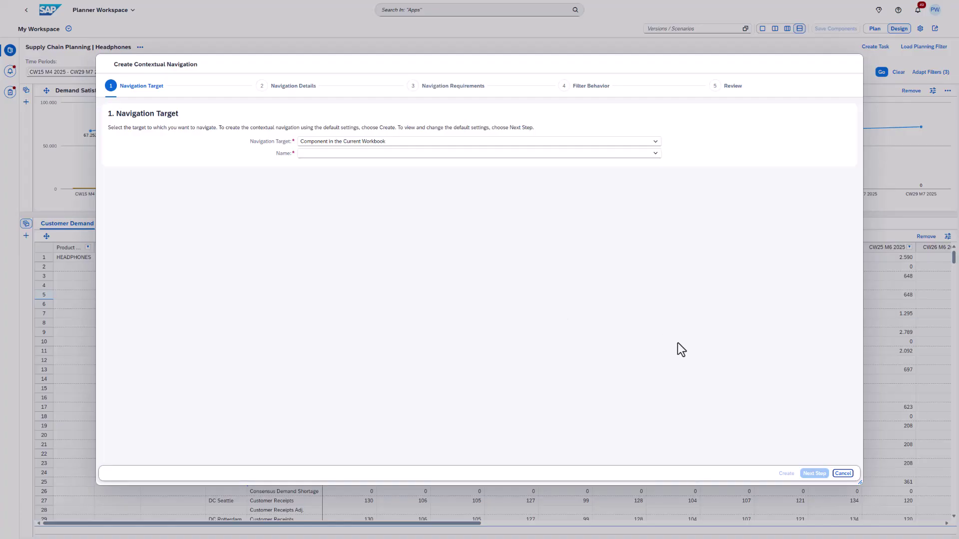
{"action": "left_click", "coordinate": [842, 474]}
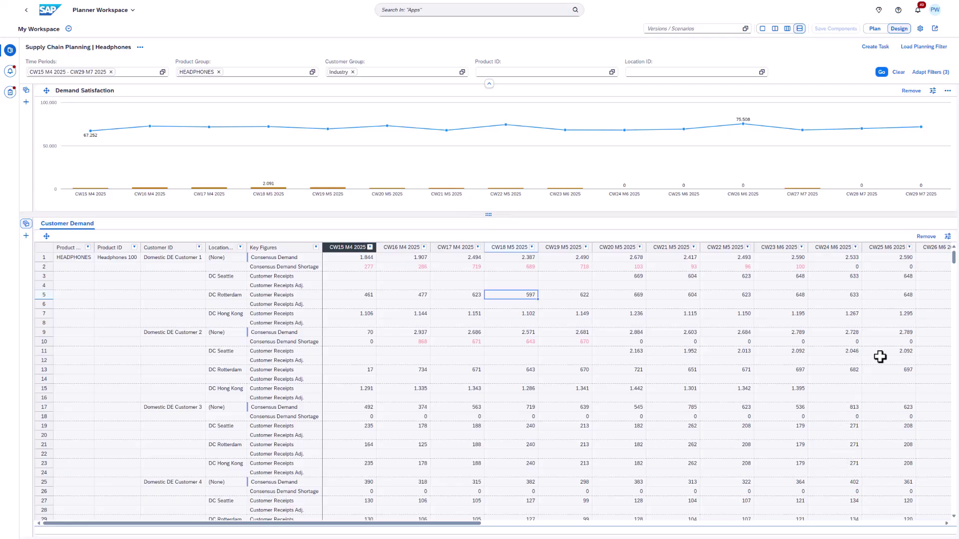
{"action": "left_click", "coordinate": [948, 238]}
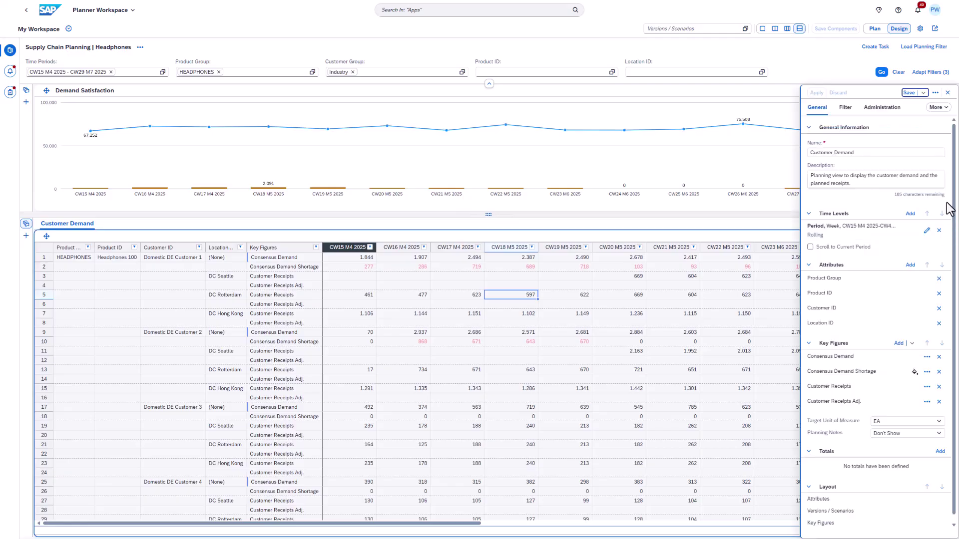
{"action": "left_click", "coordinate": [937, 108]}
{"action": "left_click", "coordinate": [936, 120]}
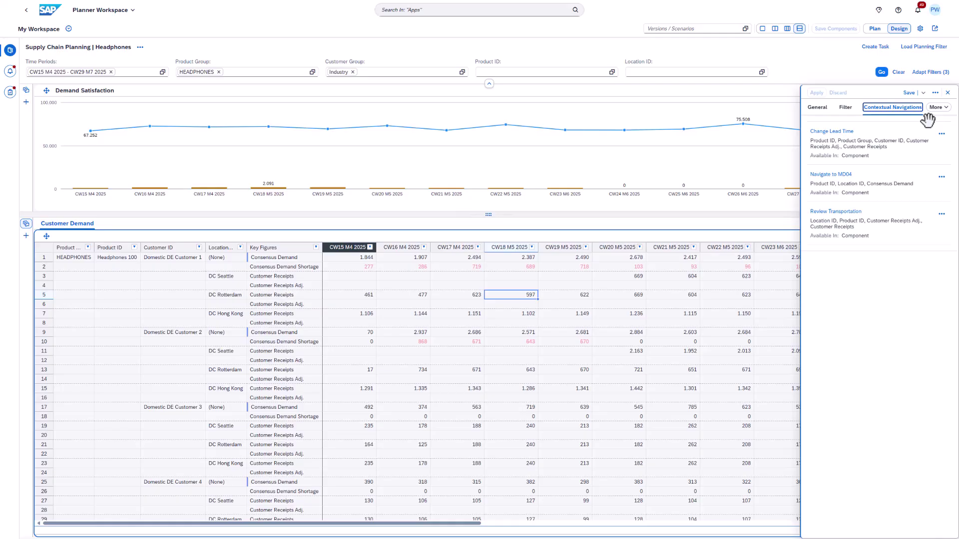
{"action": "left_click", "coordinate": [942, 134]}
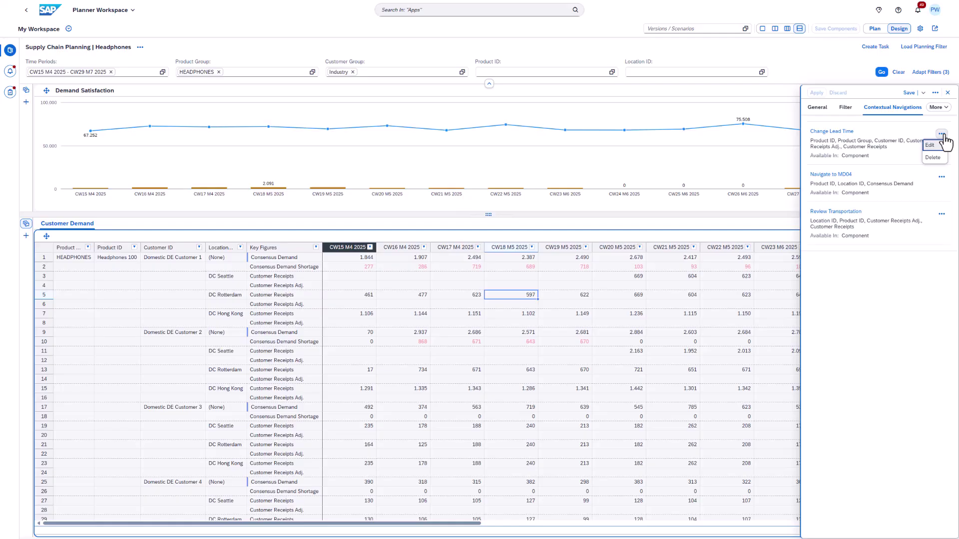
{"action": "left_click", "coordinate": [948, 92]}
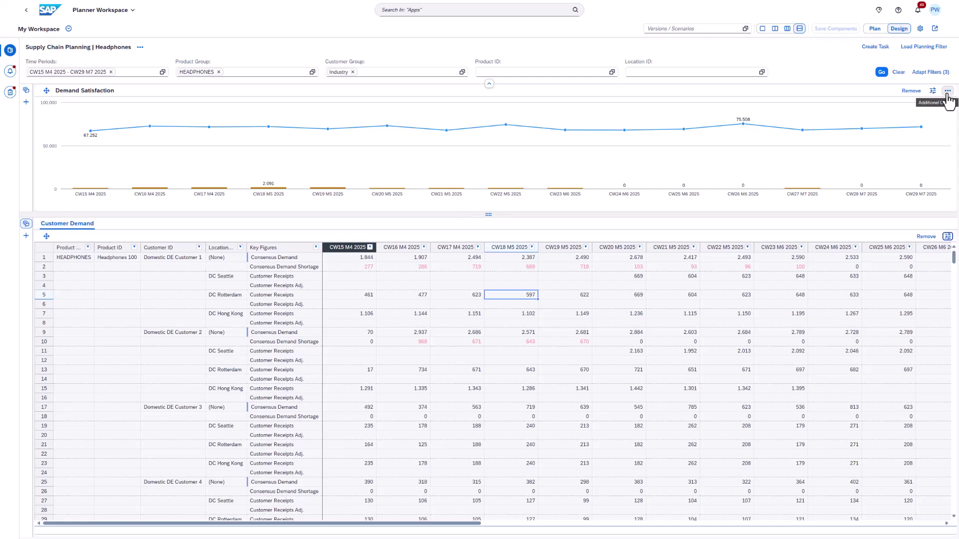
Open the Review Transportation navigation from the CW18 cell for editing at its Navigation Target step.
{"action": "right_click", "coordinate": [516, 296]}
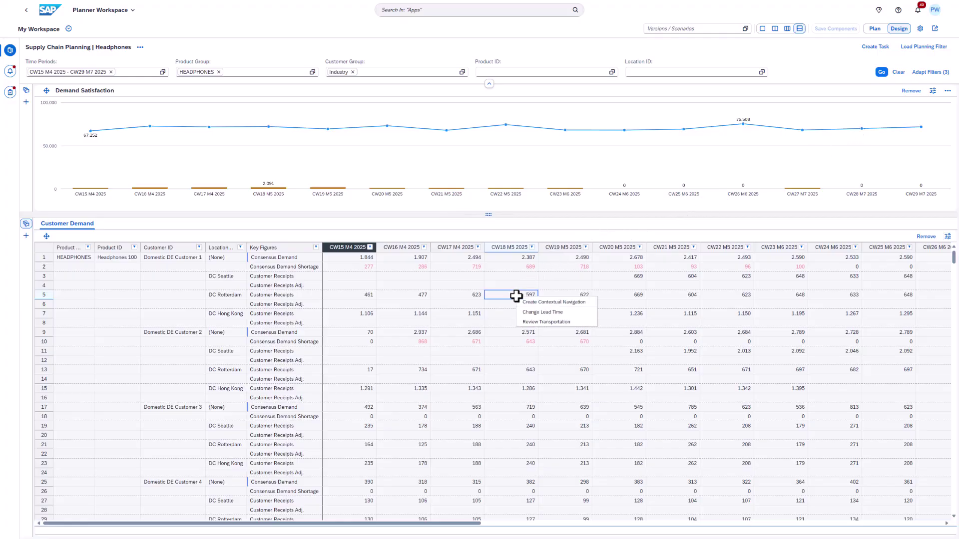
{"action": "left_click", "coordinate": [534, 322]}
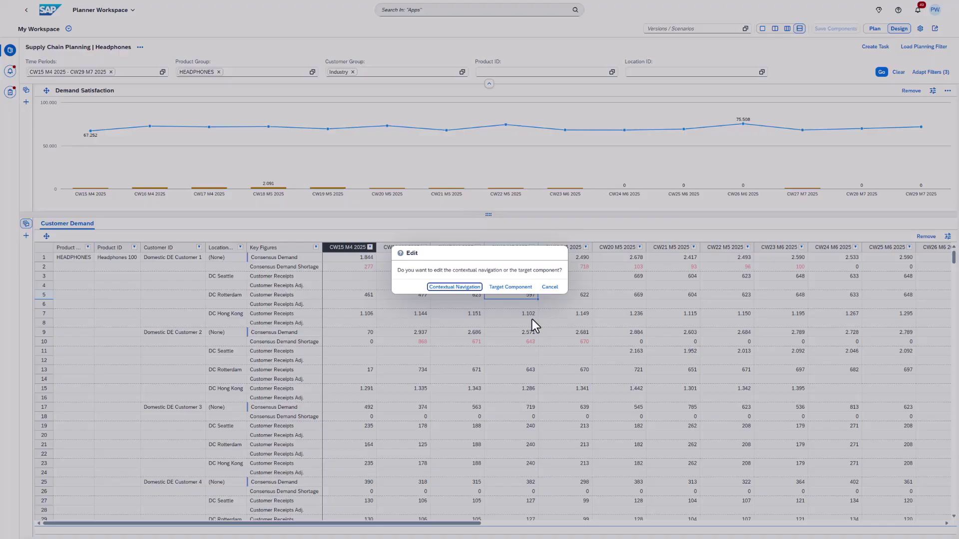
{"action": "left_click", "coordinate": [457, 287]}
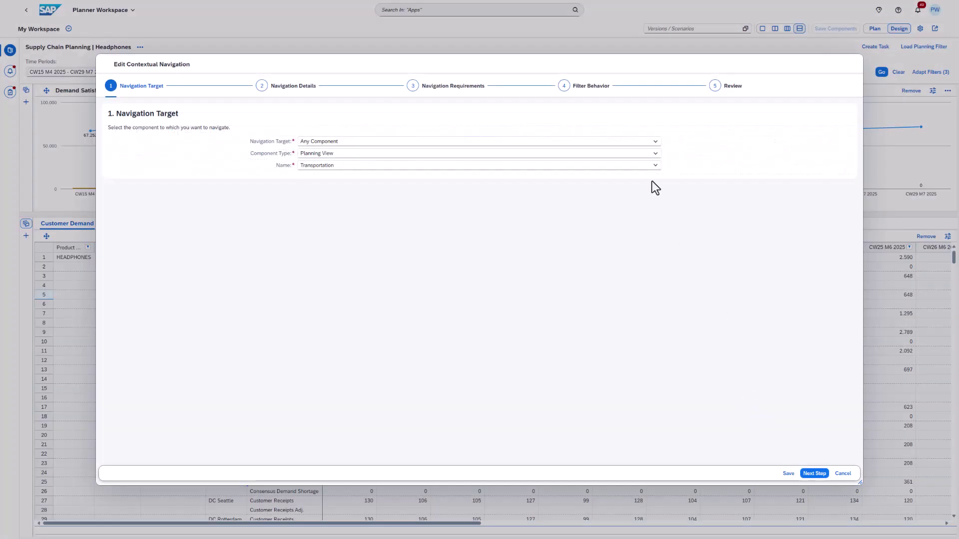
List the Navigation Target types: Component in the Current Workbook, Any Component and External Navigation.
{"action": "left_click", "coordinate": [656, 142]}
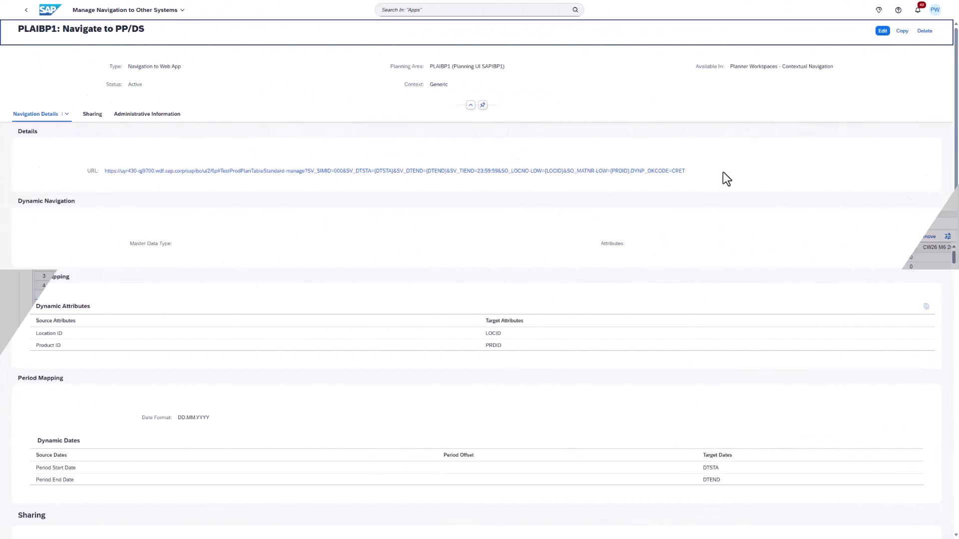
Edit the PLAIBP1: Navigate to PP/DS navigation and show its Available In options.
{"action": "left_click", "coordinate": [883, 31]}
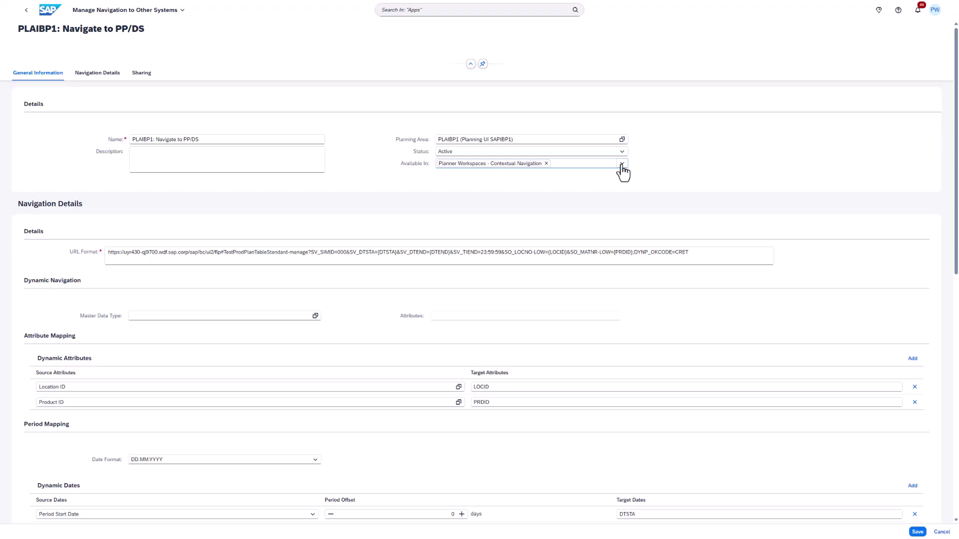
{"action": "left_click", "coordinate": [621, 165]}
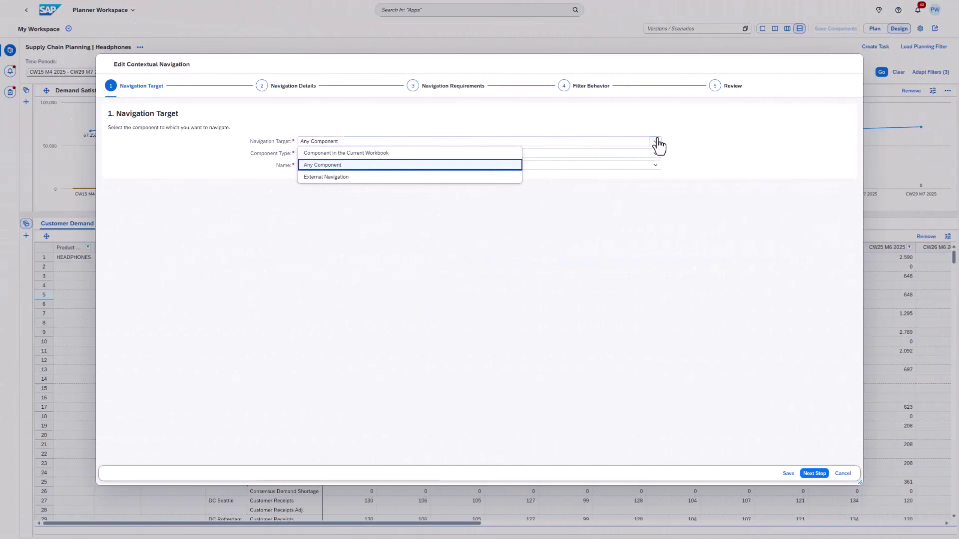
Keep Any Component as target, with Component - Customer Demand availability and New Tab placement.
{"action": "left_click", "coordinate": [697, 143]}
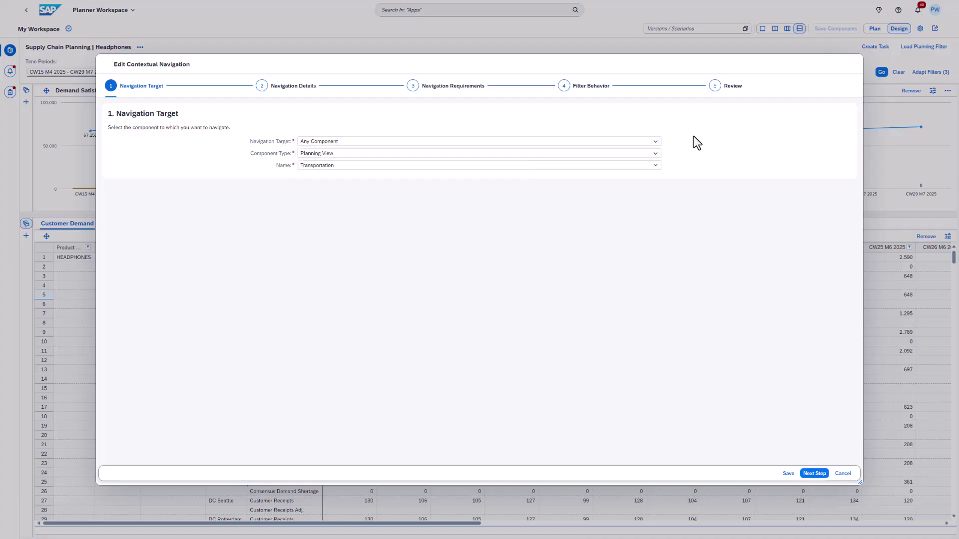
{"action": "left_click", "coordinate": [815, 474]}
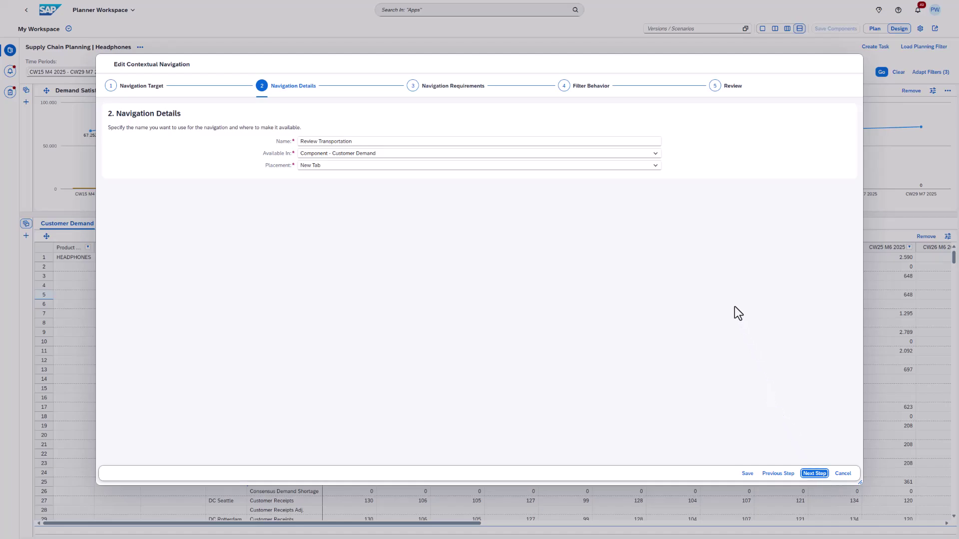
{"action": "left_click", "coordinate": [655, 155]}
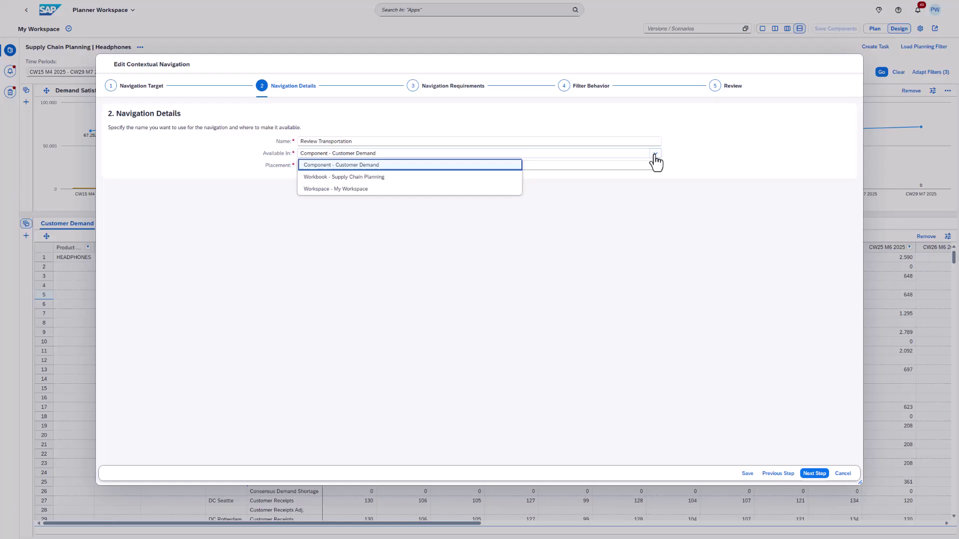
{"action": "left_click", "coordinate": [655, 156]}
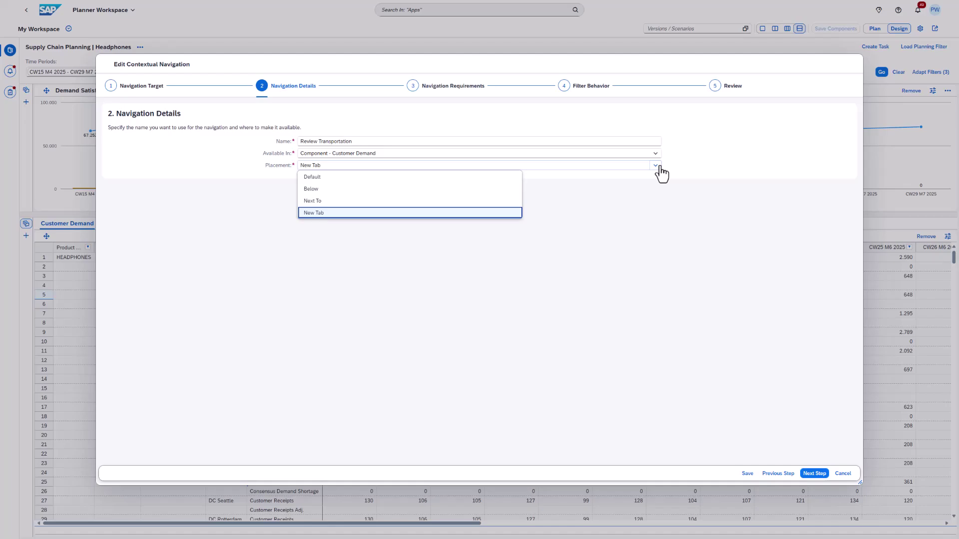
{"action": "left_click", "coordinate": [660, 167]}
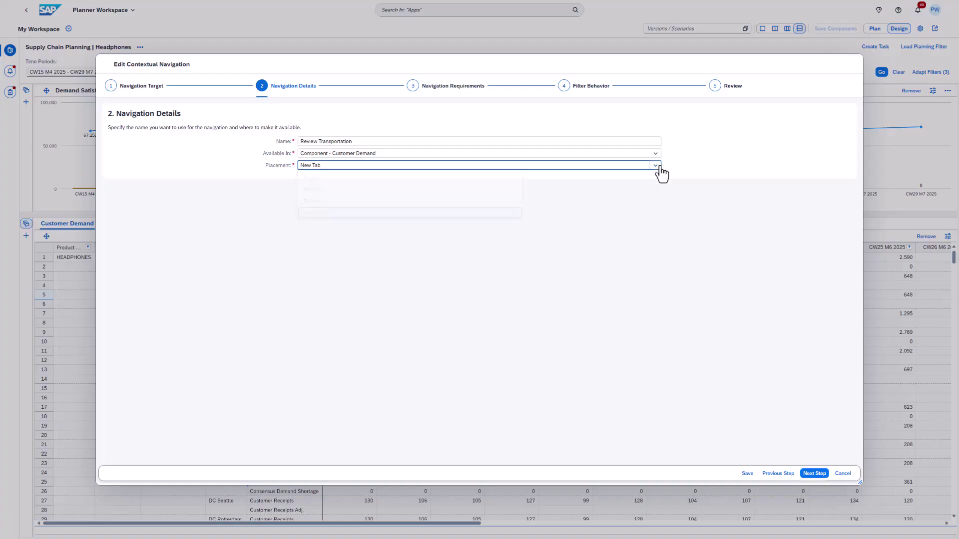
At the requirements step, keep key-figure navigation on for Customer Receipts Adj. and Customer Receipts.
{"action": "left_click", "coordinate": [815, 474]}
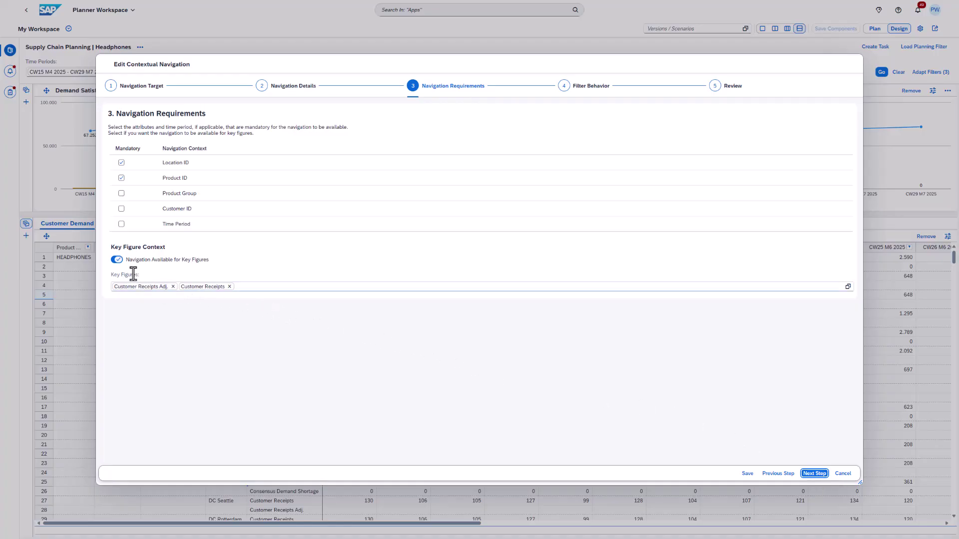
{"action": "left_click", "coordinate": [116, 259]}
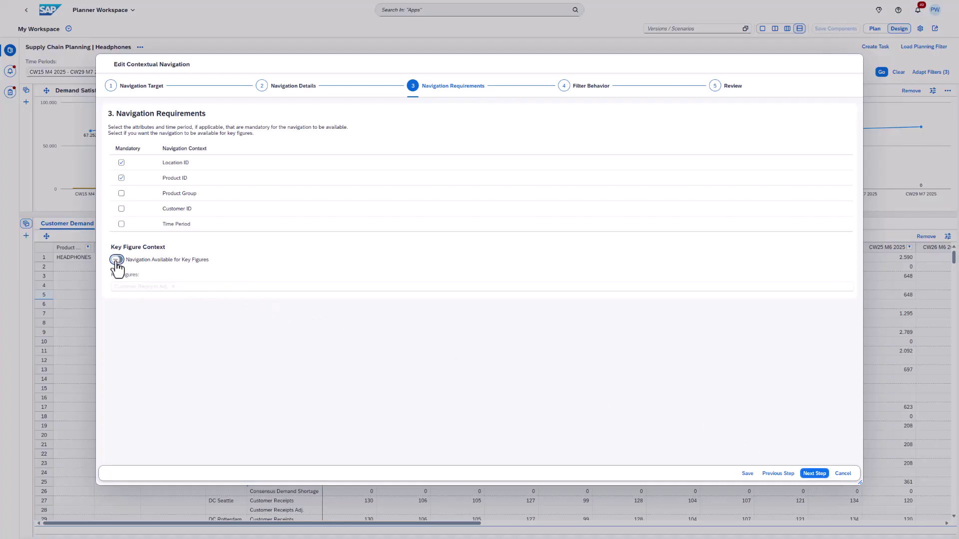
{"action": "left_click", "coordinate": [116, 259]}
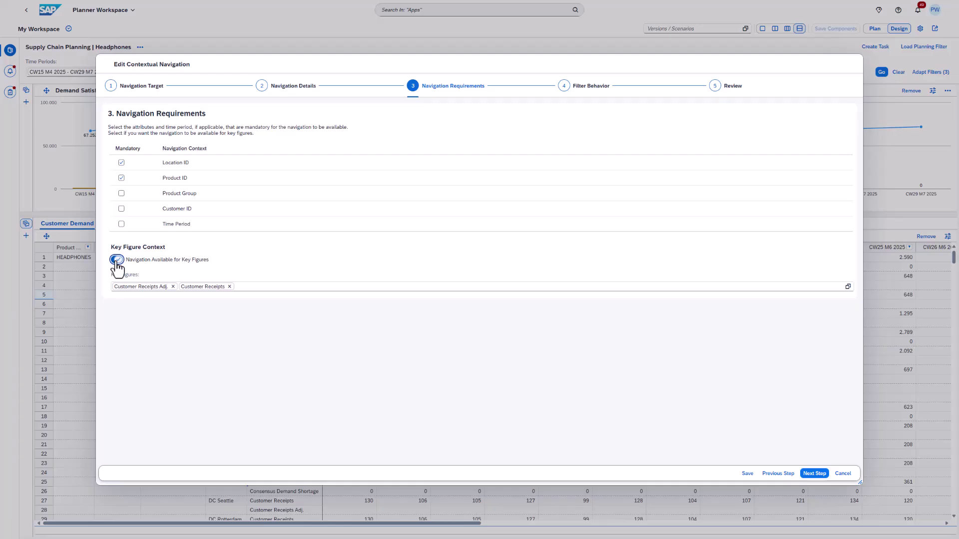
Advance to Filter Behavior, keeping the target component's own attribute filters.
{"action": "left_click", "coordinate": [818, 474]}
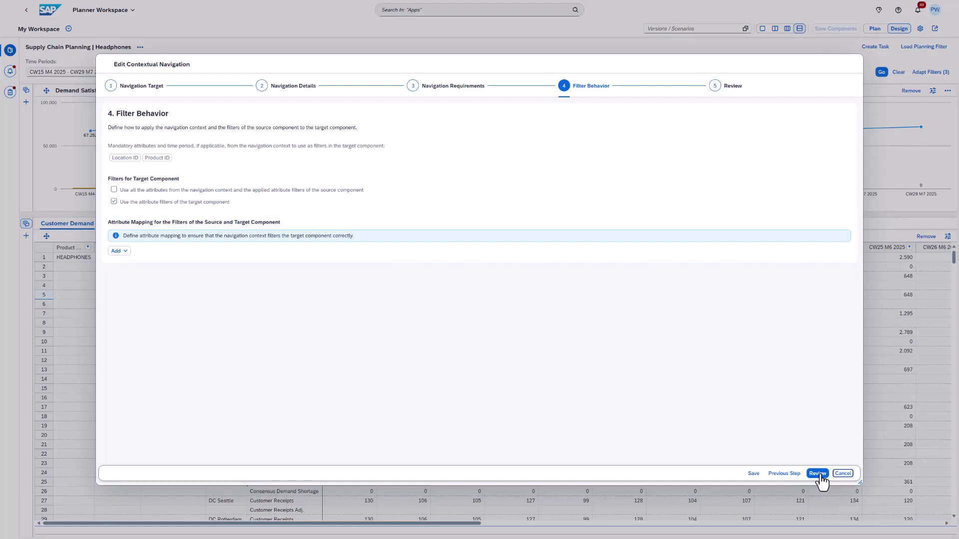
Review and save the edited Review Transportation navigation, then return to Plan mode.
{"action": "left_click", "coordinate": [818, 474]}
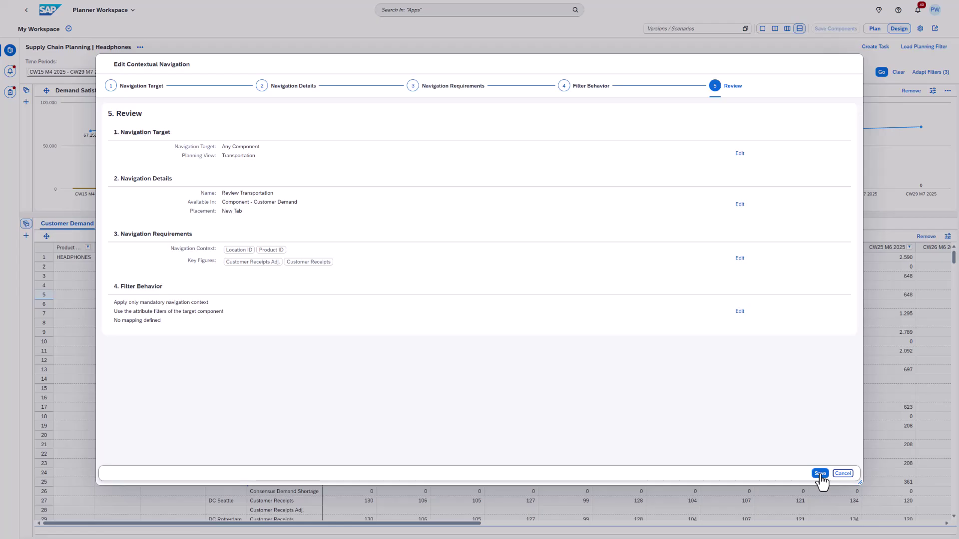
{"action": "left_click", "coordinate": [820, 474]}
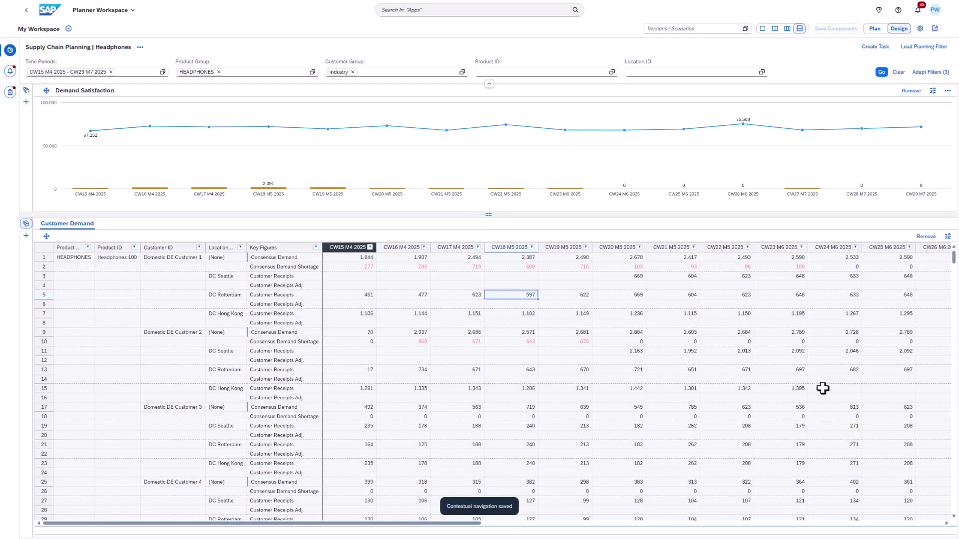
{"action": "left_click", "coordinate": [877, 29]}
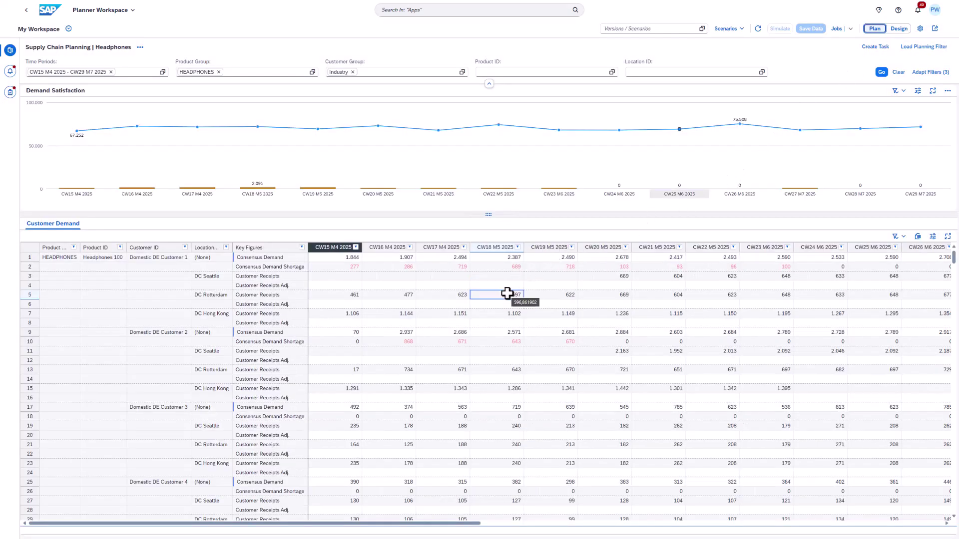
Navigate from the CW18 cell to the Transportation view and inspect the filters it received.
{"action": "right_click", "coordinate": [507, 294]}
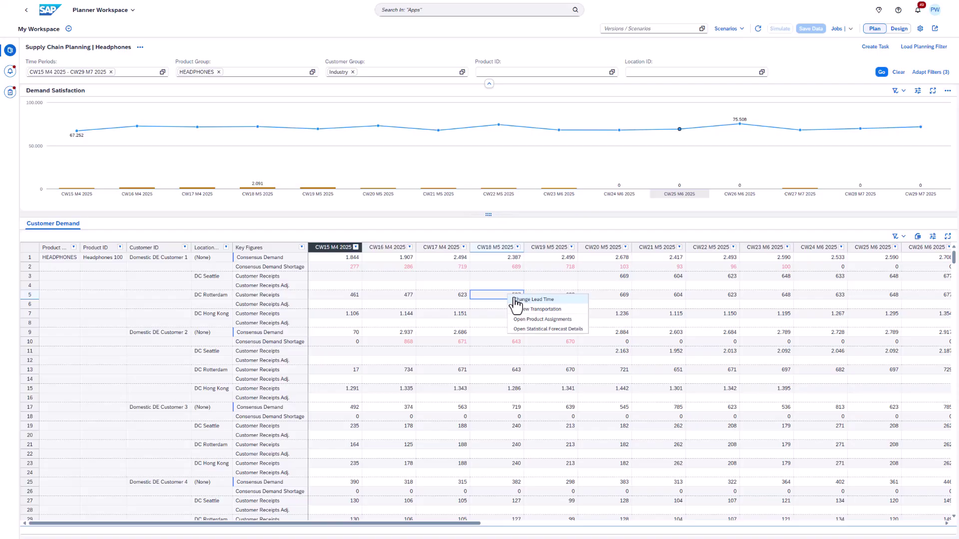
{"action": "left_click", "coordinate": [535, 309]}
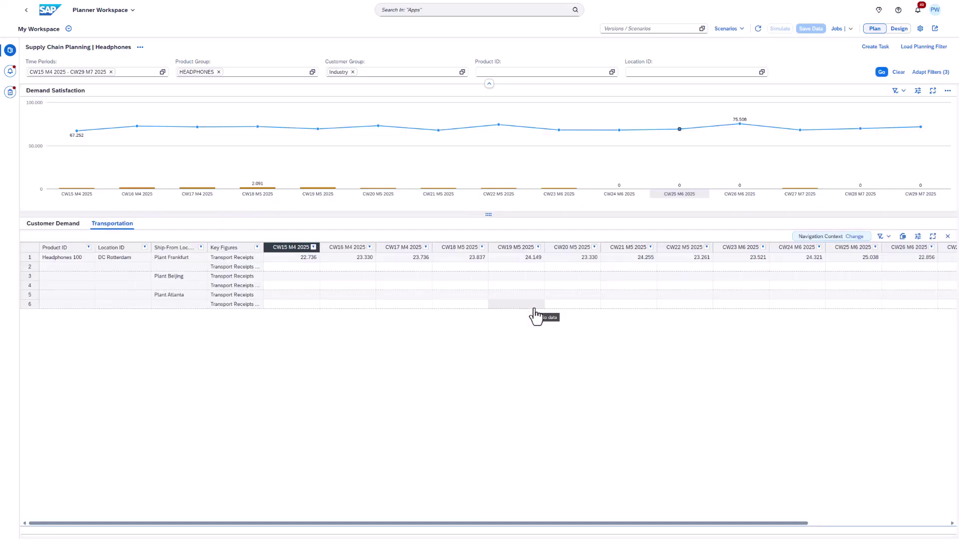
{"action": "left_click", "coordinate": [854, 237]}
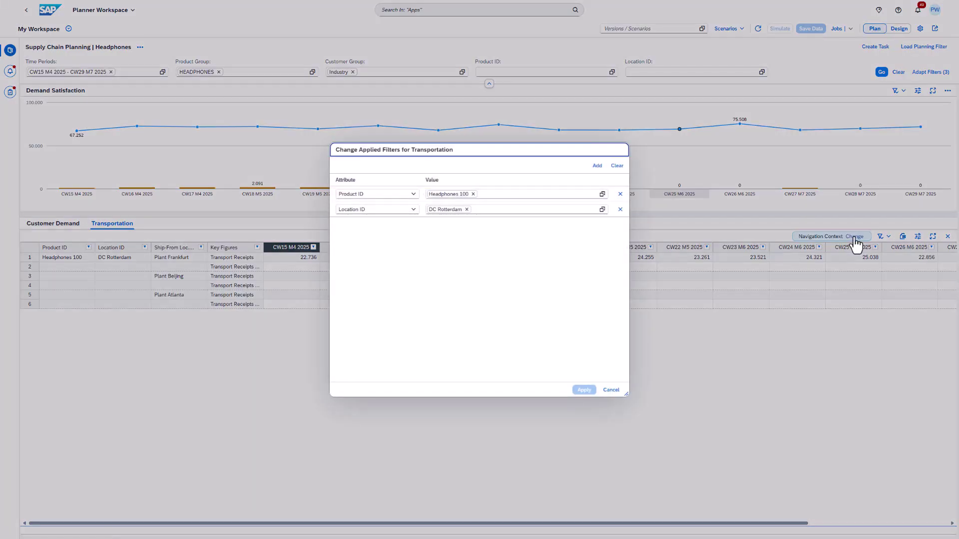
{"action": "left_click", "coordinate": [610, 390]}
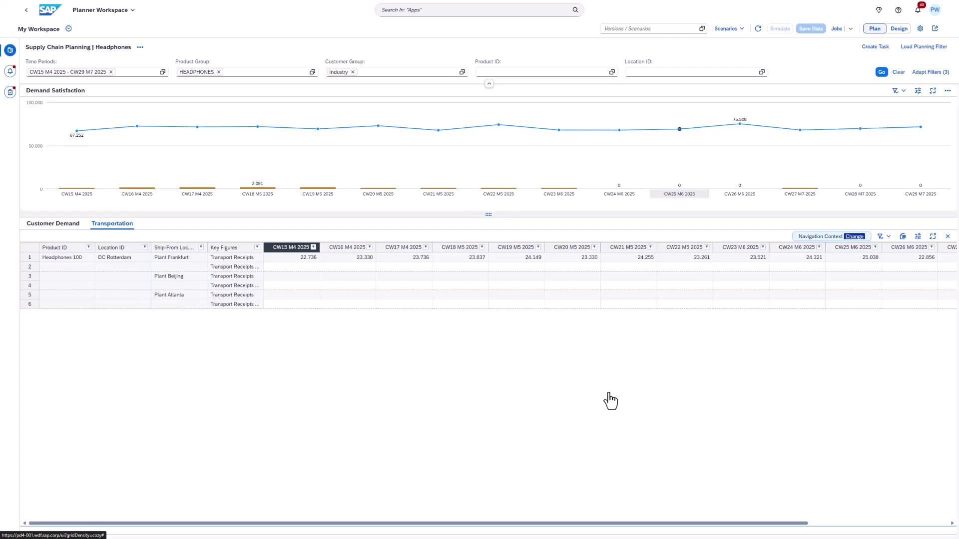
In design mode, step through the CW17 Show Capacity navigation to Review and save it with Ship-From Loc. ID mapping.
{"action": "left_click", "coordinate": [897, 29]}
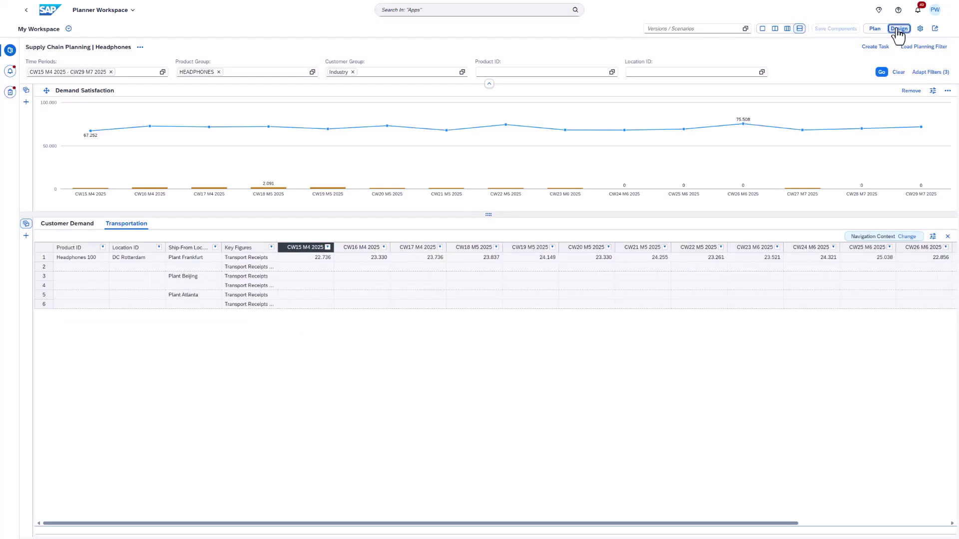
{"action": "left_click", "coordinate": [418, 259]}
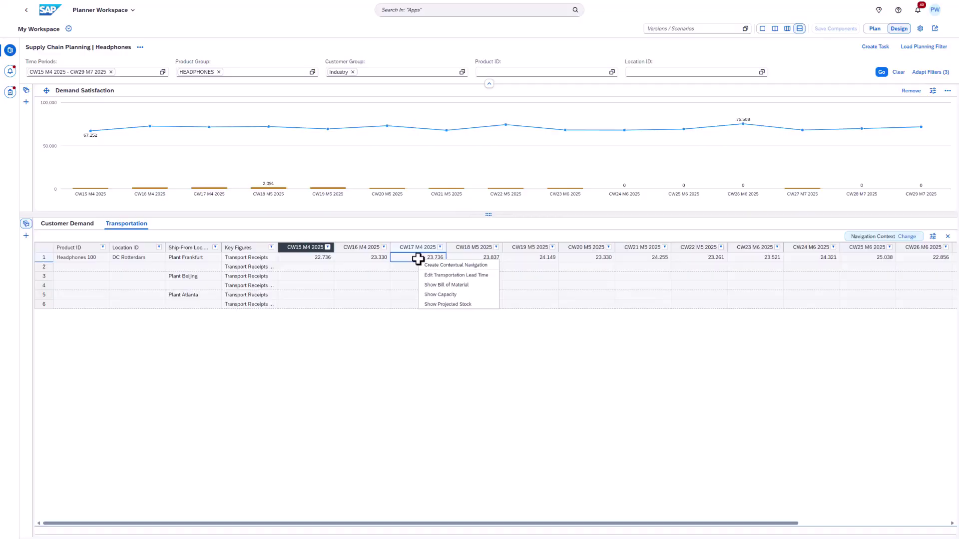
{"action": "left_click", "coordinate": [447, 294]}
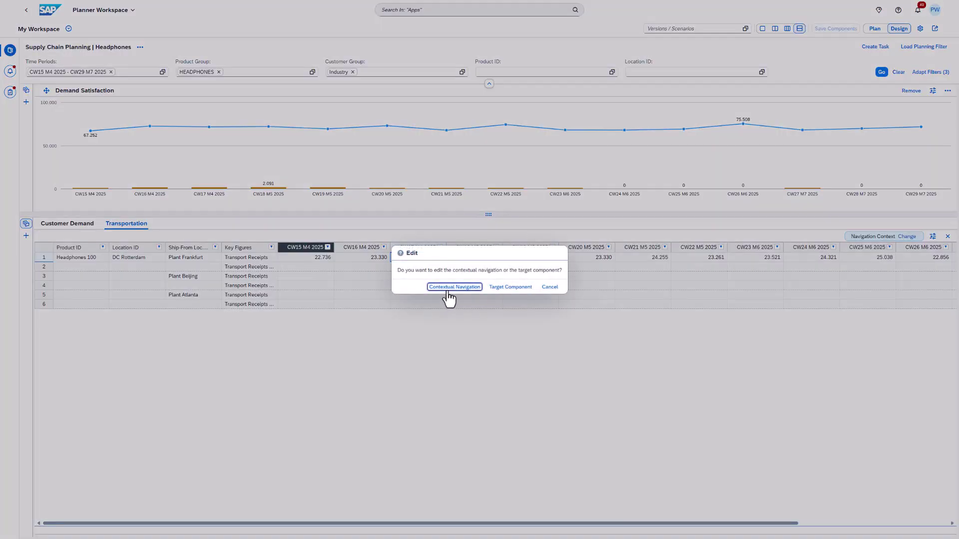
{"action": "left_click", "coordinate": [448, 292]}
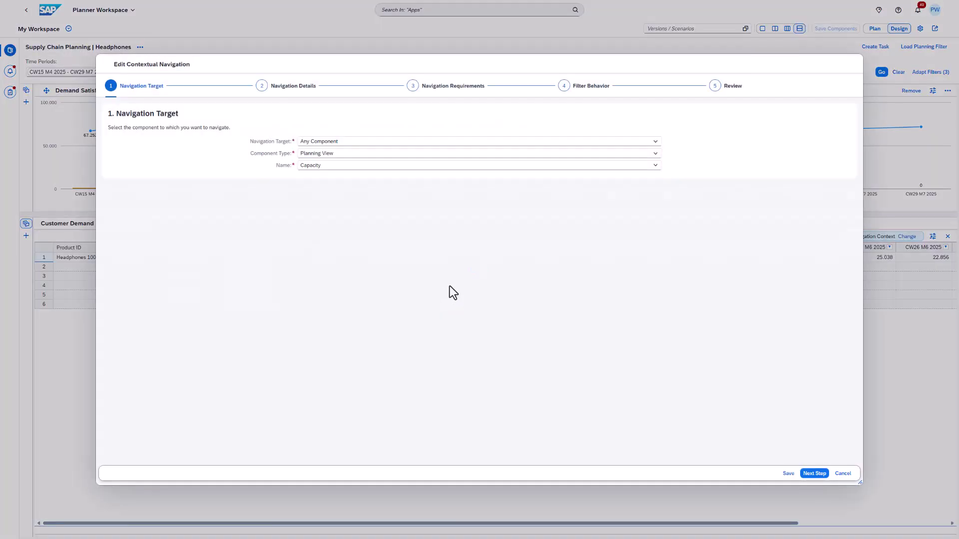
{"action": "left_click", "coordinate": [815, 474]}
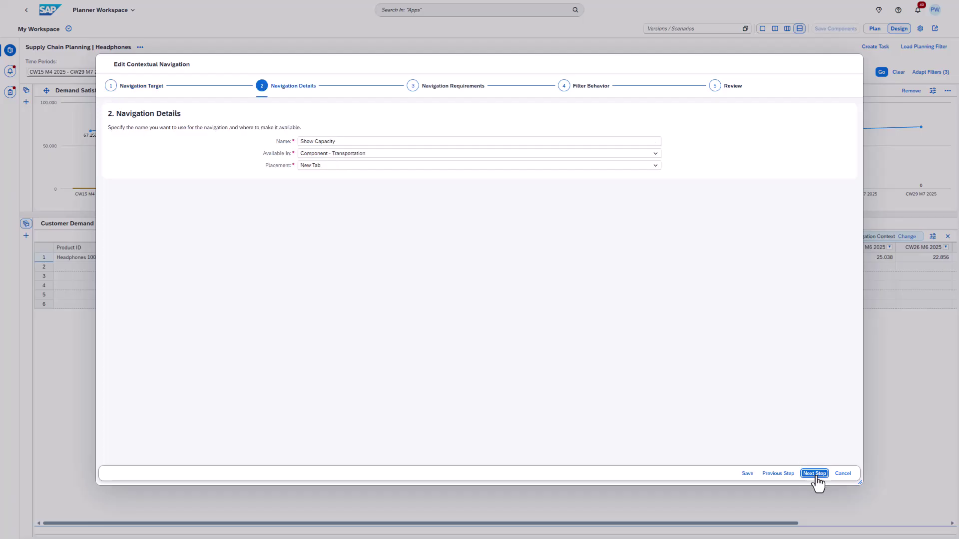
{"action": "left_click", "coordinate": [815, 474]}
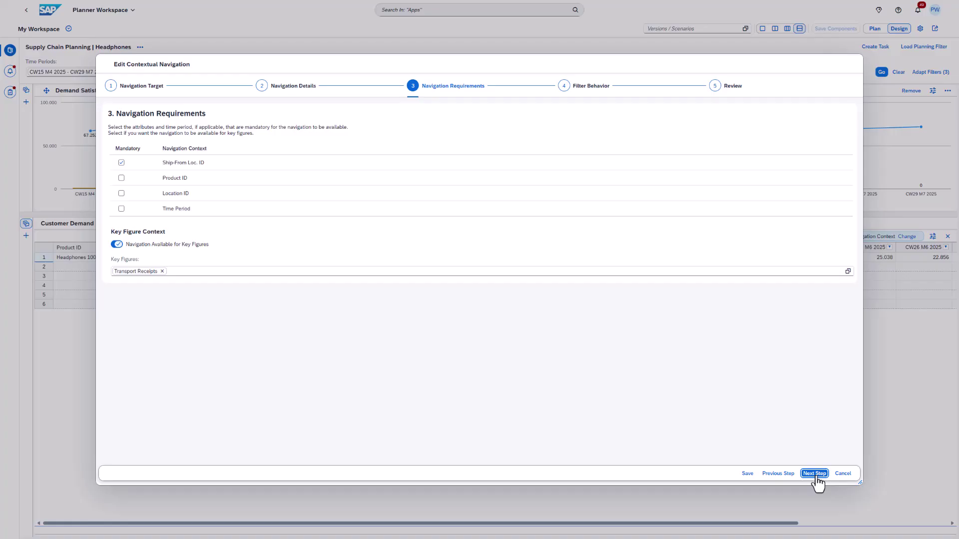
{"action": "left_click", "coordinate": [815, 474]}
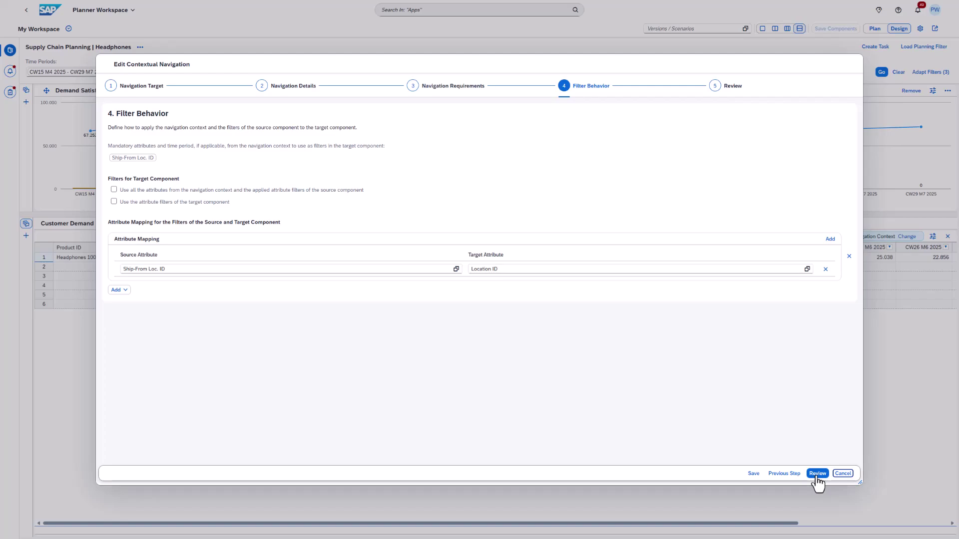
{"action": "left_click", "coordinate": [818, 474]}
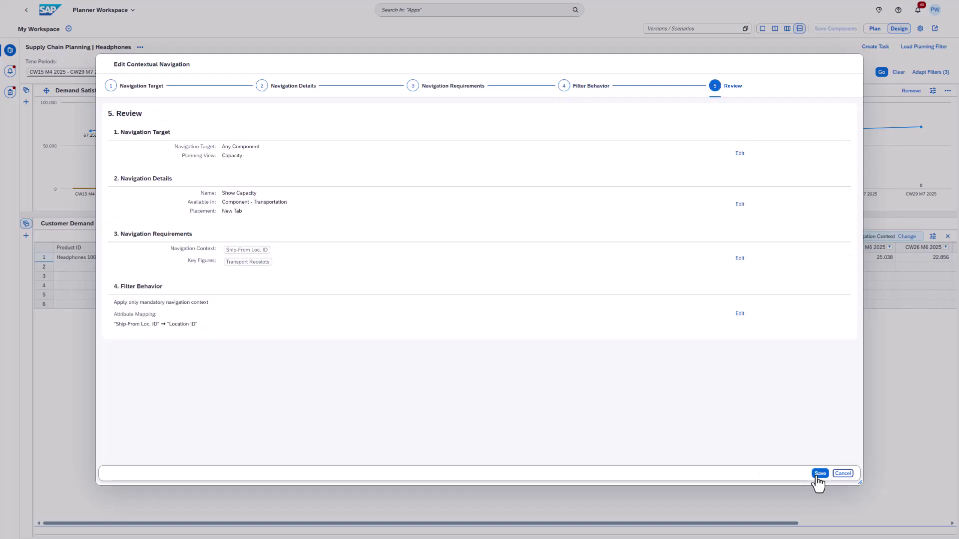
{"action": "left_click", "coordinate": [818, 474]}
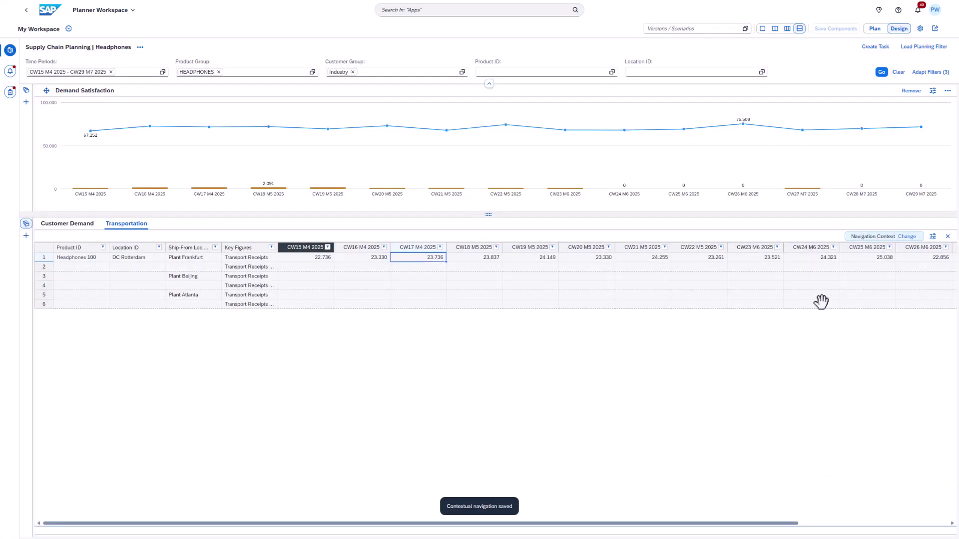
In Plan mode, jump from CW17 Transport Receipts to Capacity and confirm the Location ID filter is Plant Frankfurt.
{"action": "left_click", "coordinate": [874, 29]}
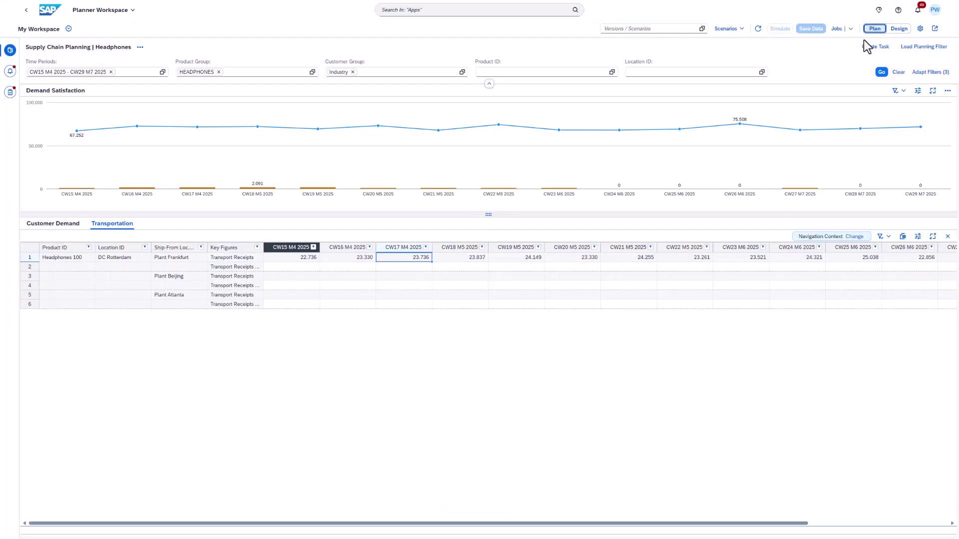
{"action": "right_click", "coordinate": [418, 259]}
{"action": "left_click", "coordinate": [441, 283]}
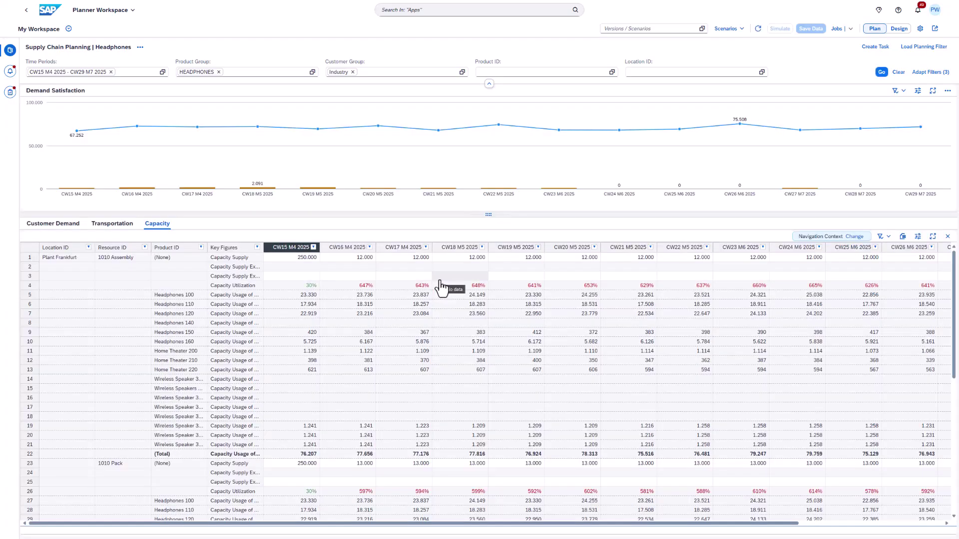
{"action": "left_click", "coordinate": [855, 237]}
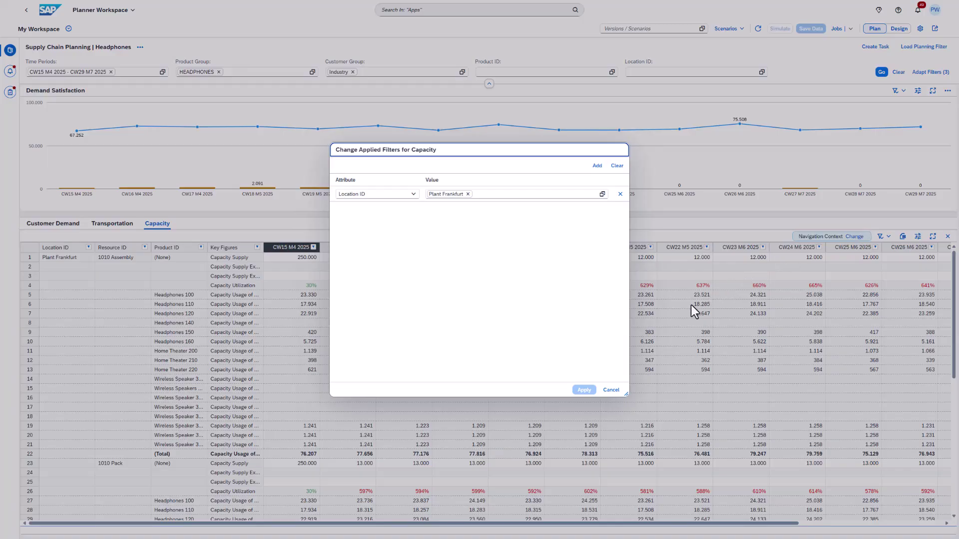
Close the filters overview and Capacity tab, then open Headphones 100's Bill of Material in design mode.
{"action": "left_click", "coordinate": [610, 390]}
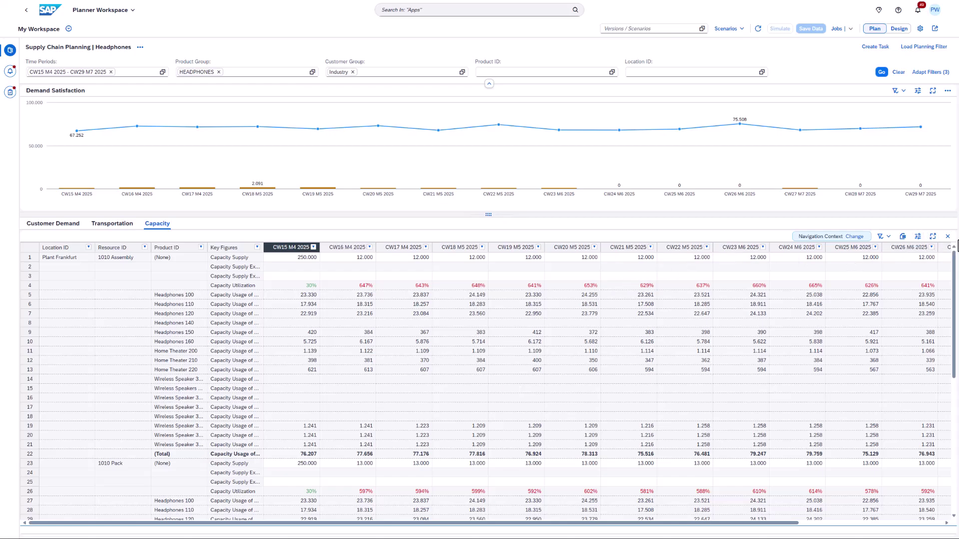
{"action": "left_click", "coordinate": [947, 236]}
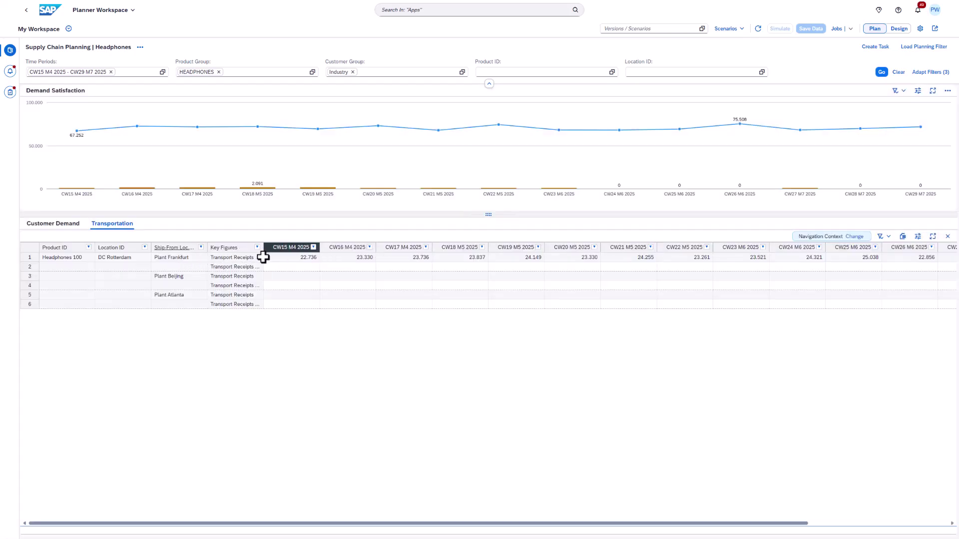
{"action": "right_click", "coordinate": [356, 258]}
{"action": "left_click", "coordinate": [378, 274]}
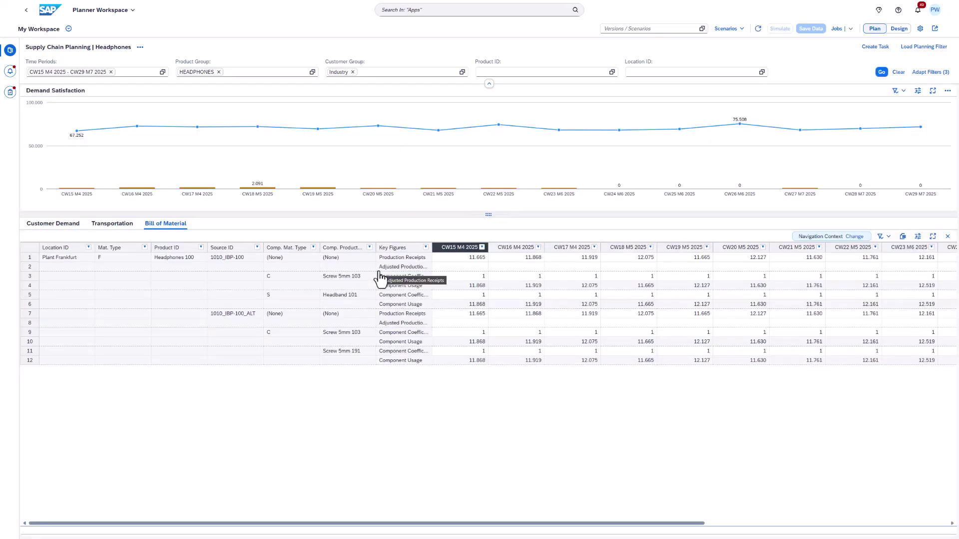
{"action": "left_click", "coordinate": [901, 31]}
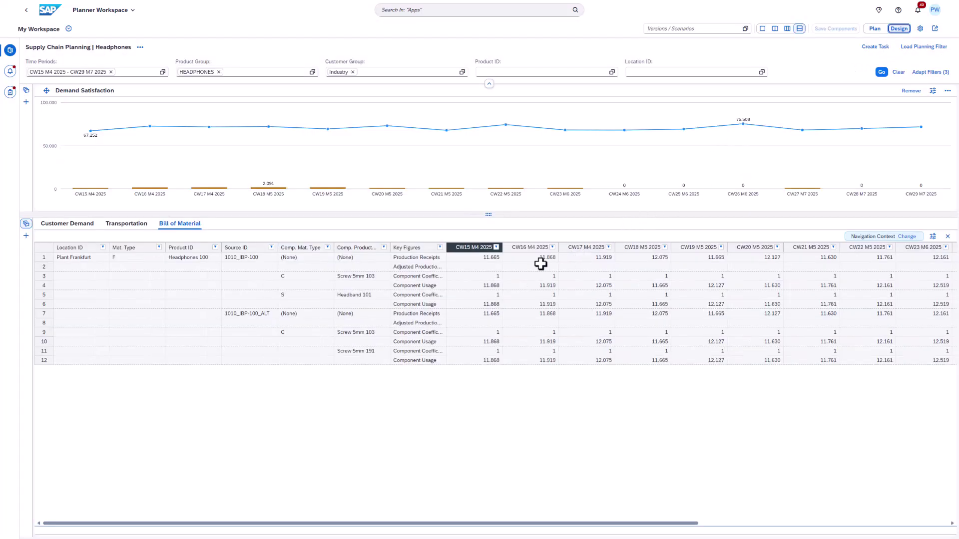
Edit the Show Capacities navigation through the wizard, mapping Source ID via Production Source Resource master data.
{"action": "right_click", "coordinate": [529, 259]}
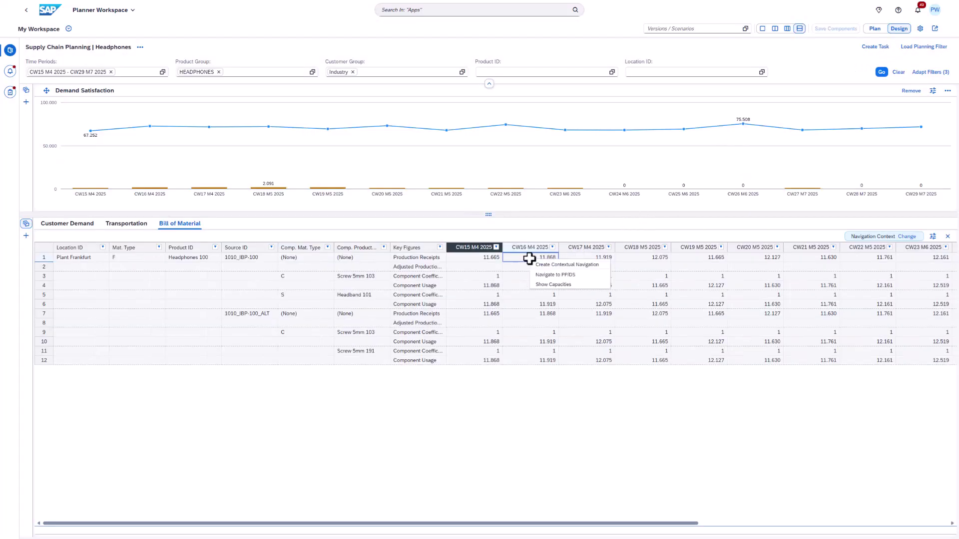
{"action": "left_click", "coordinate": [553, 284]}
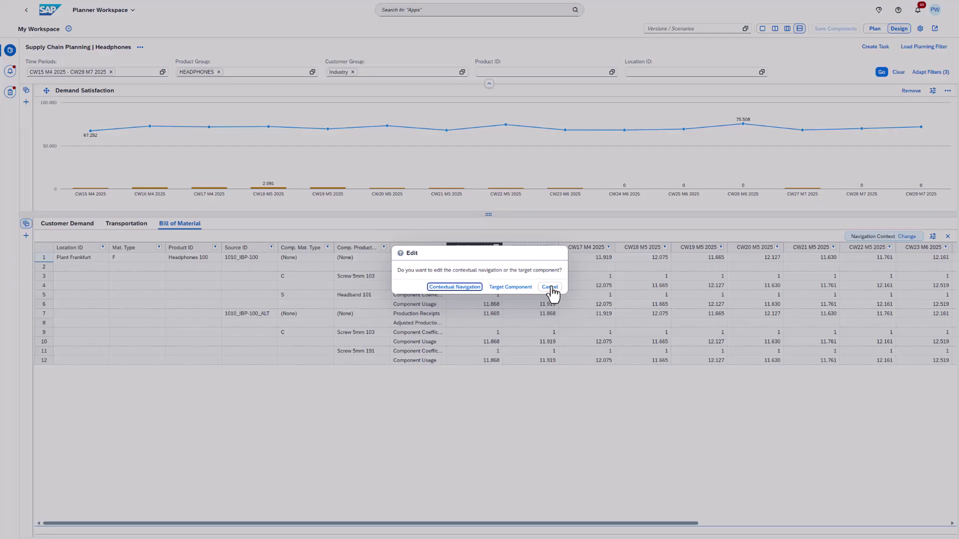
{"action": "left_click", "coordinate": [466, 295]}
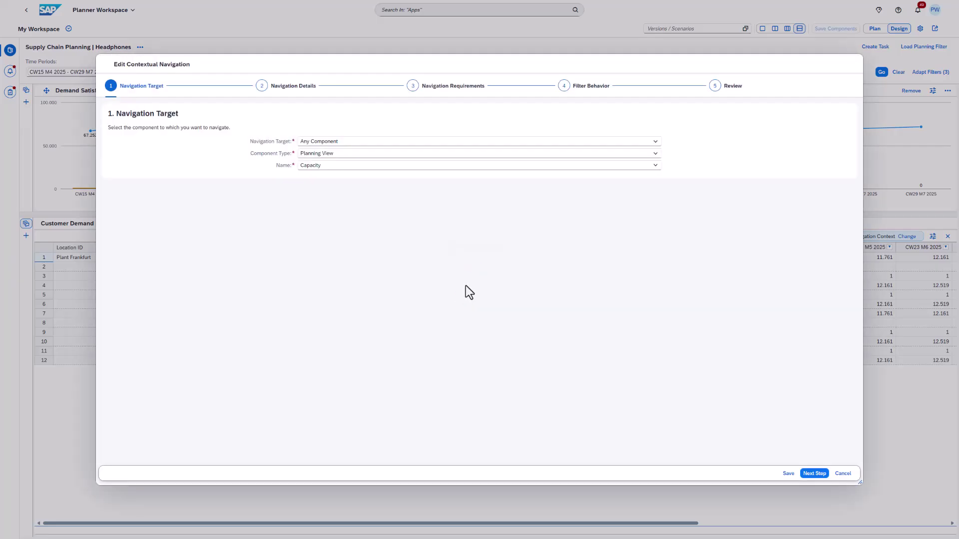
{"action": "left_click", "coordinate": [811, 477]}
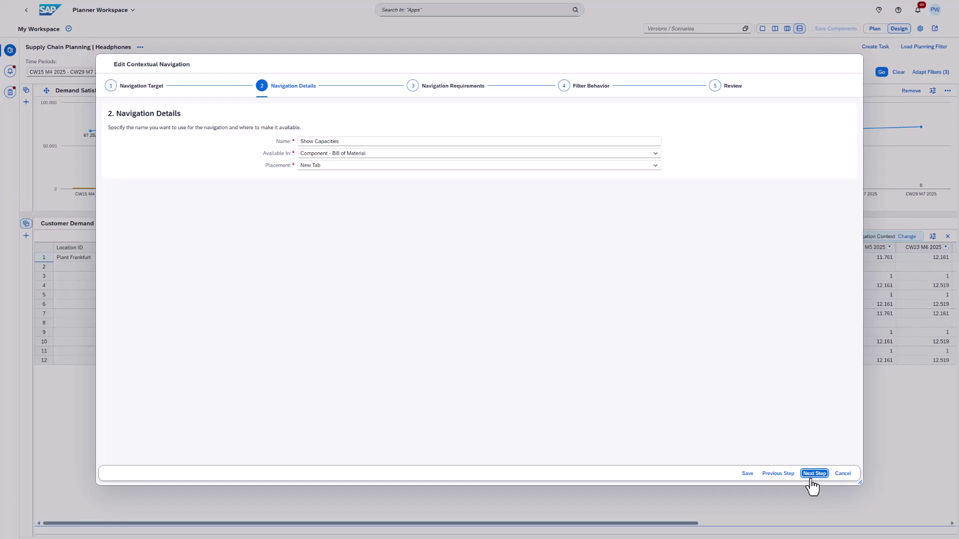
{"action": "left_click", "coordinate": [810, 479]}
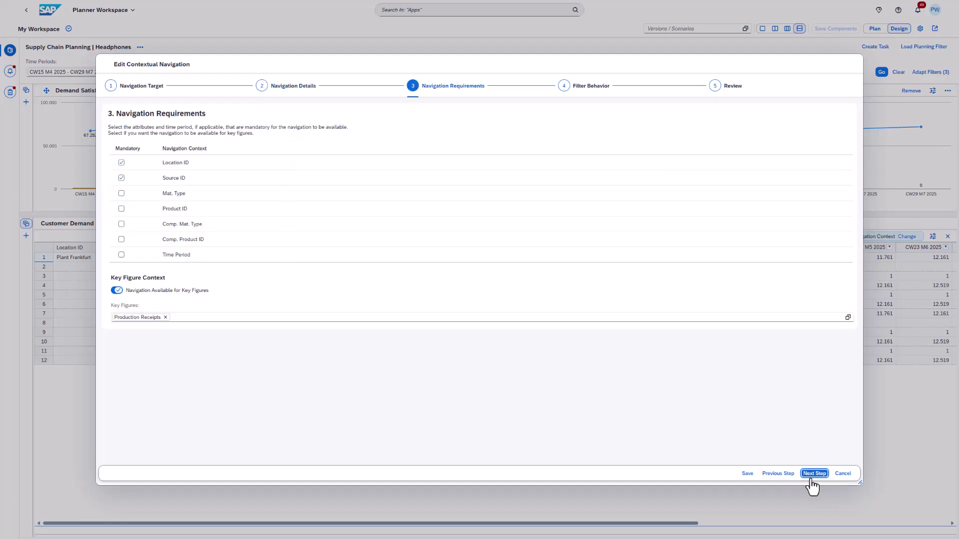
{"action": "left_click", "coordinate": [810, 478]}
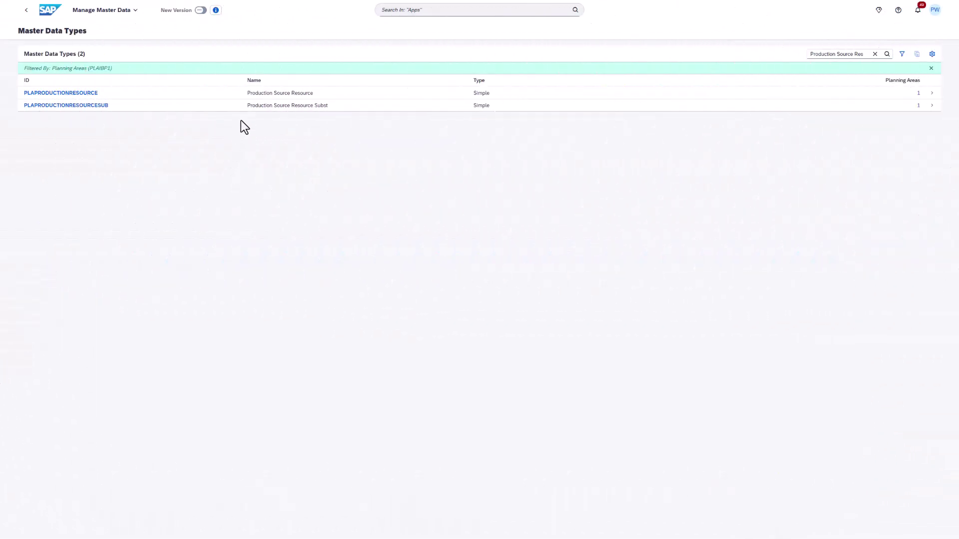
{"action": "left_click", "coordinate": [244, 97]}
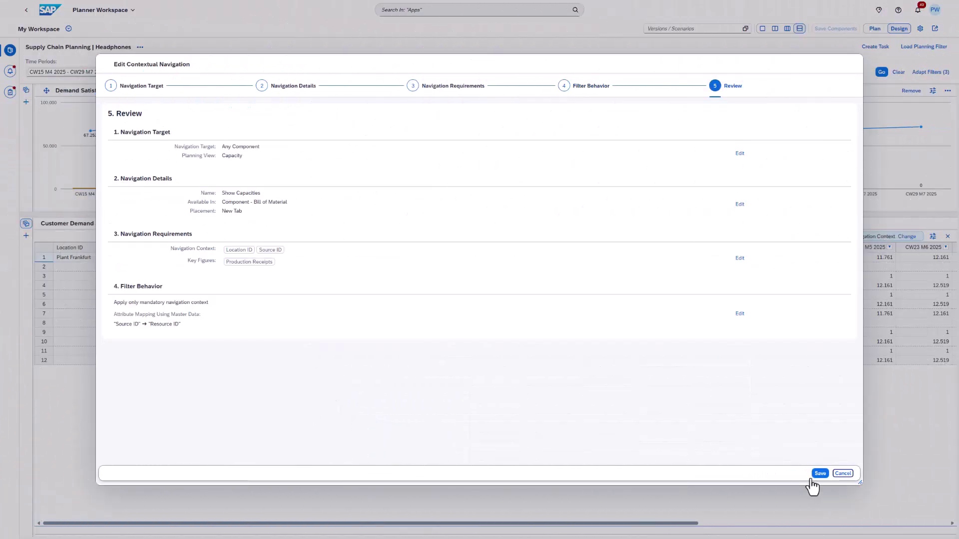
Save the Show Capacities navigation, switch to Plan, and open Capacity from the CW16 production value.
{"action": "left_click", "coordinate": [820, 474]}
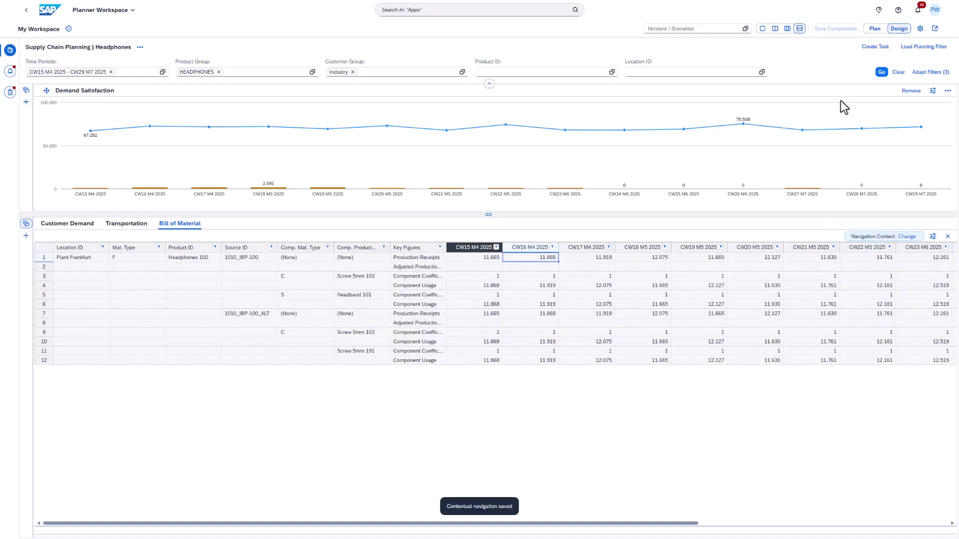
{"action": "left_click", "coordinate": [875, 29]}
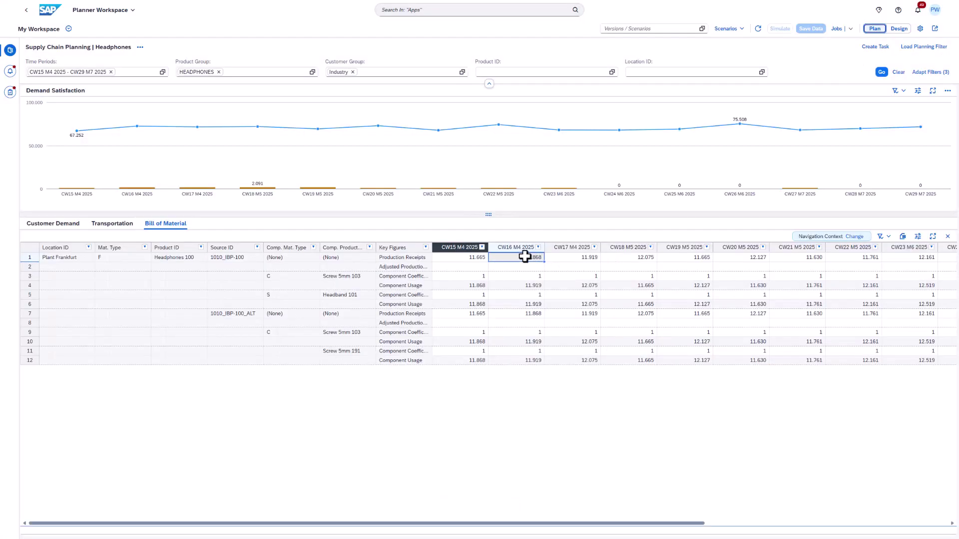
{"action": "right_click", "coordinate": [524, 256]}
{"action": "left_click", "coordinate": [549, 281]}
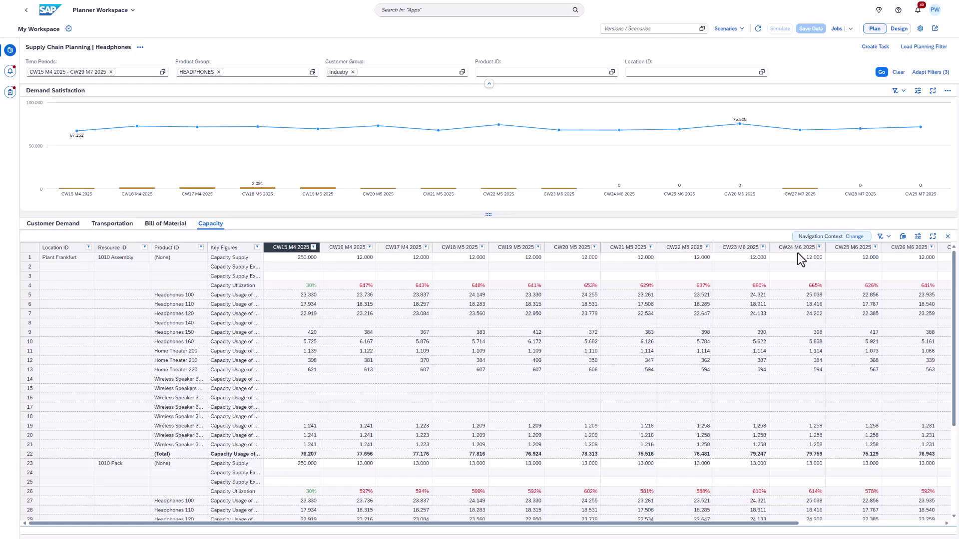
{"action": "left_click", "coordinate": [854, 237]}
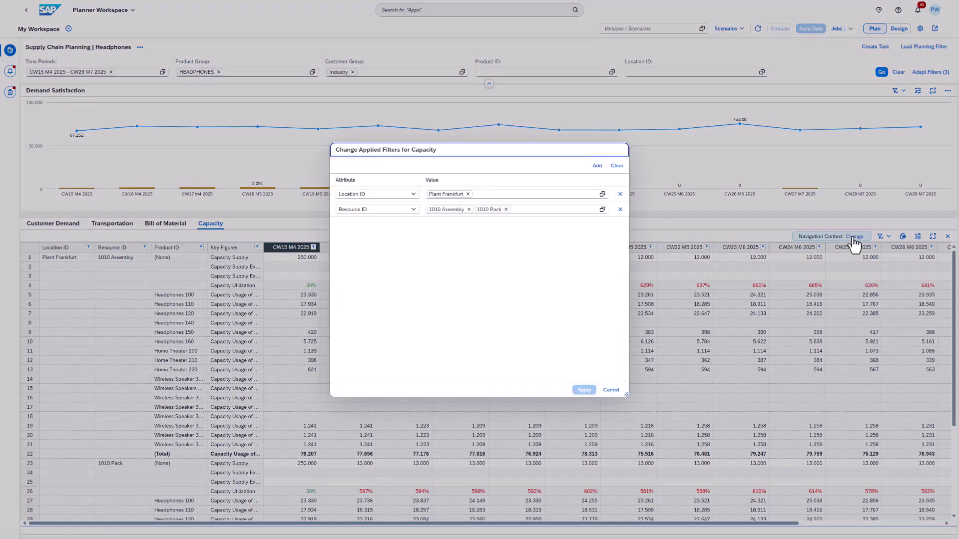
{"action": "left_click", "coordinate": [610, 390]}
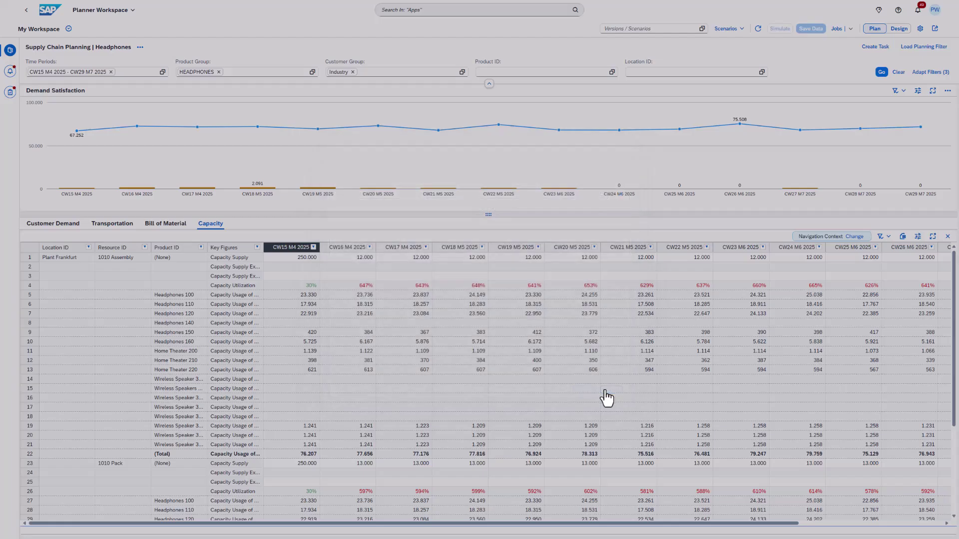